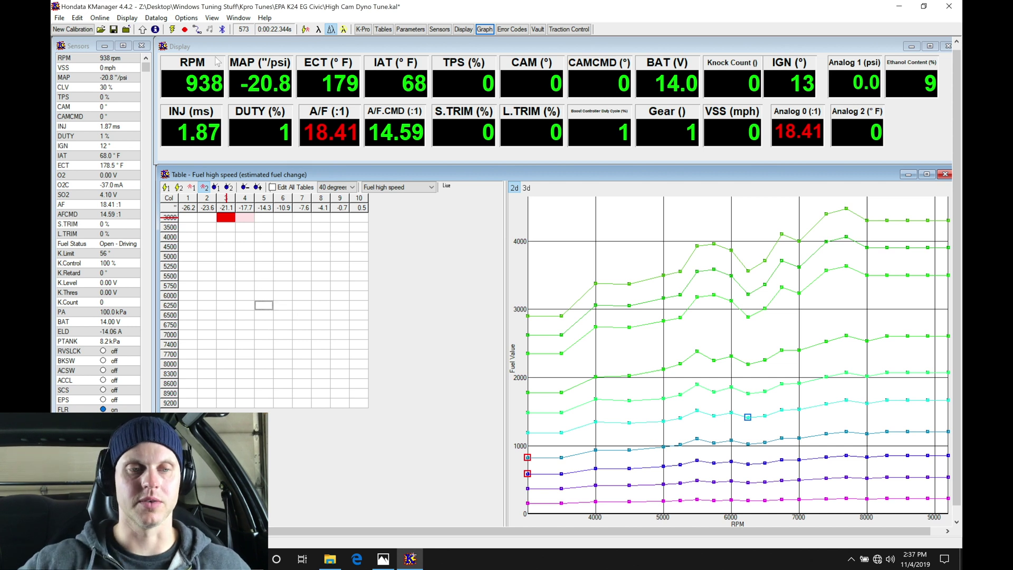
Step: Show the low-speed fuel table, inspect a logged cell, and start recording a new datalog
left_click(172, 30)
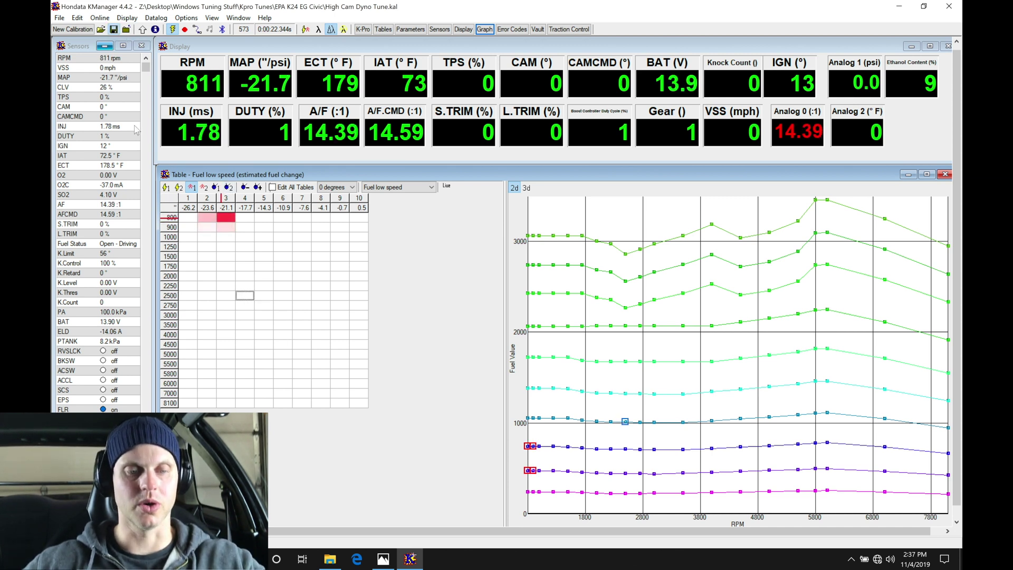
left_click(263, 315)
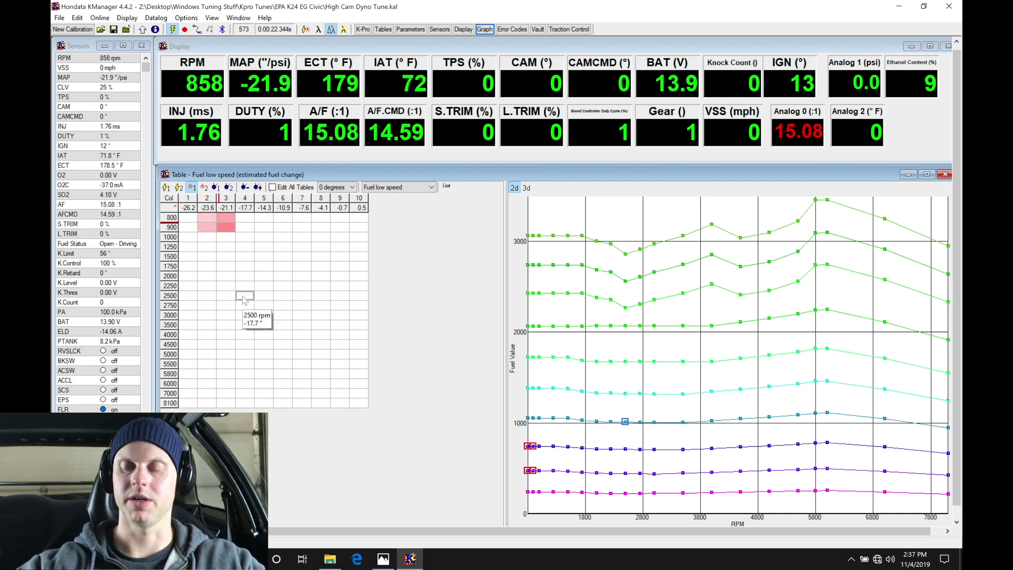
left_click(185, 29)
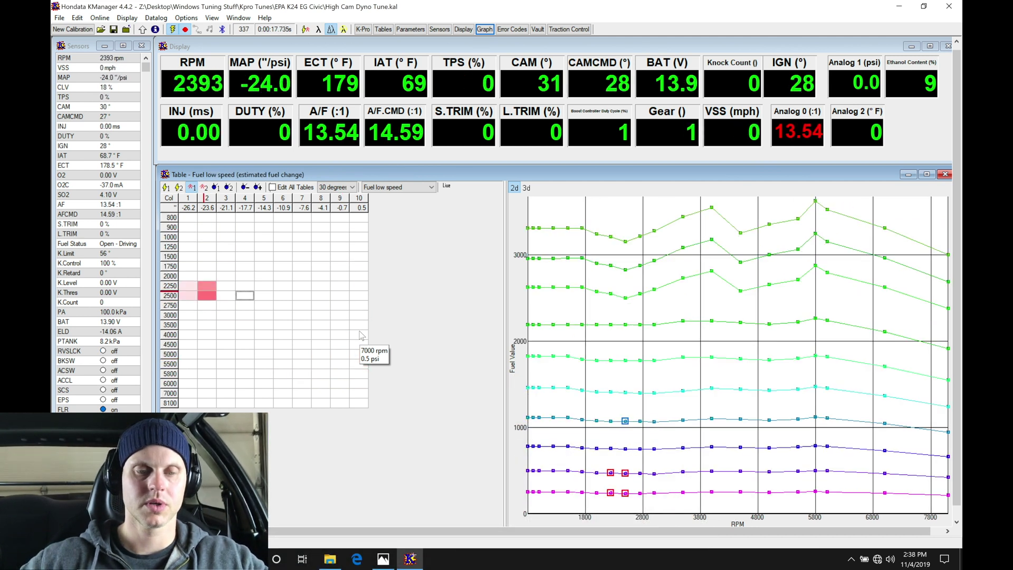
Step: Stop datalogging and return to the high-speed fuel table
left_click(173, 30)
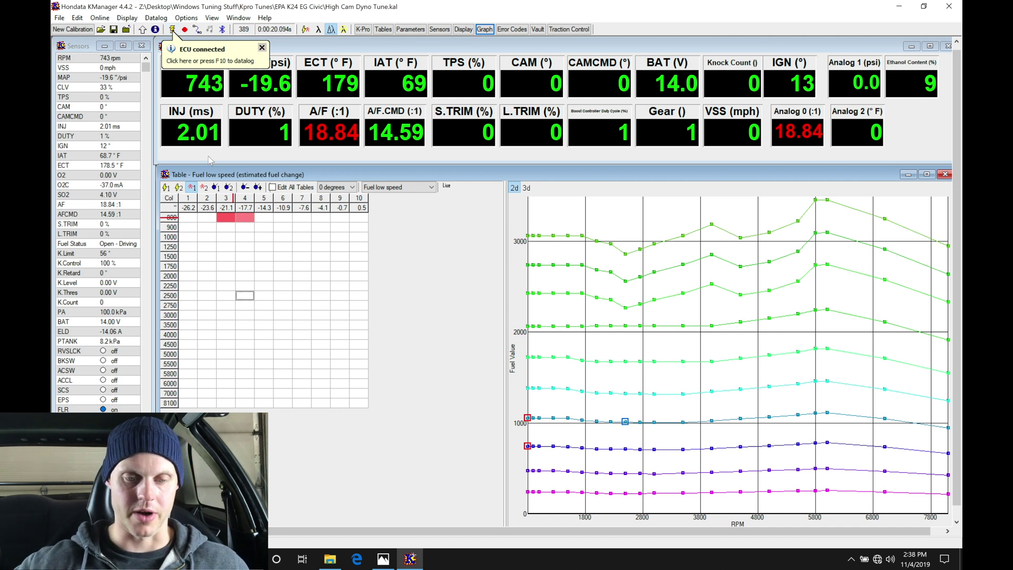
left_click(204, 188)
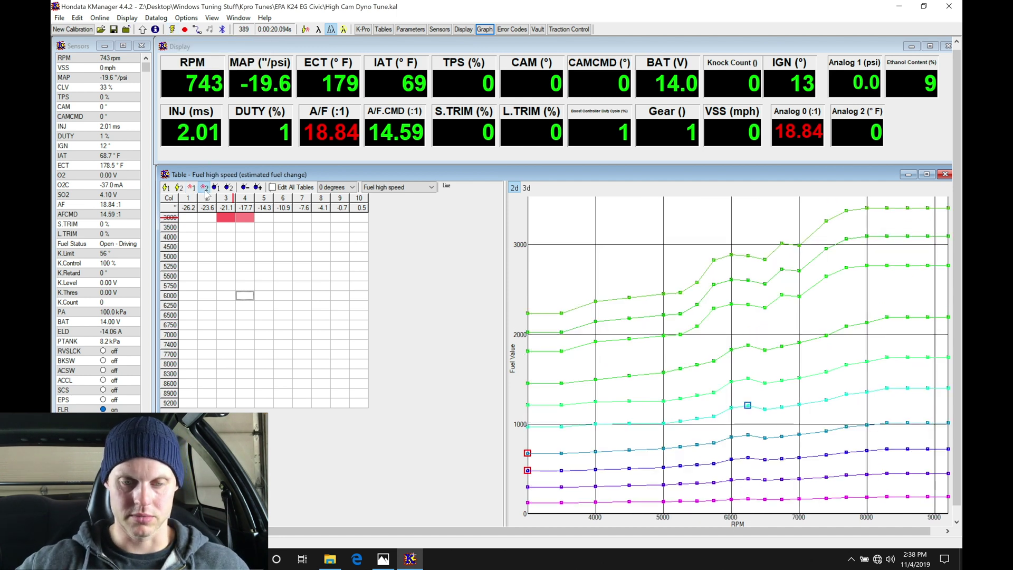
Step: Select columns 8–10 corrections at 40° cam (3000–6750 rpm), then at 30° (3000–7000 rpm)
left_click(258, 188)
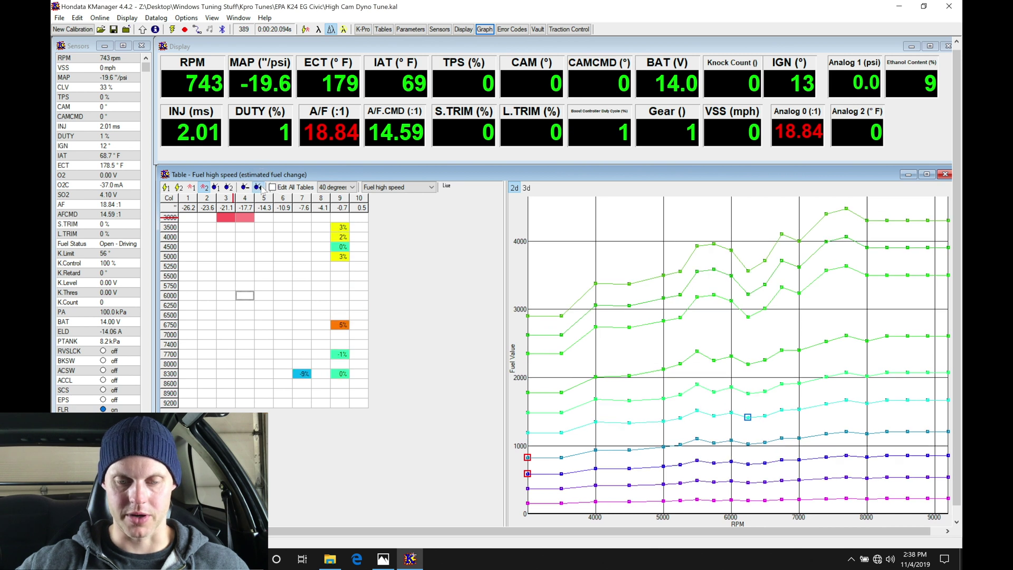
left_click(323, 220)
left_click_drag(324, 225, 359, 325)
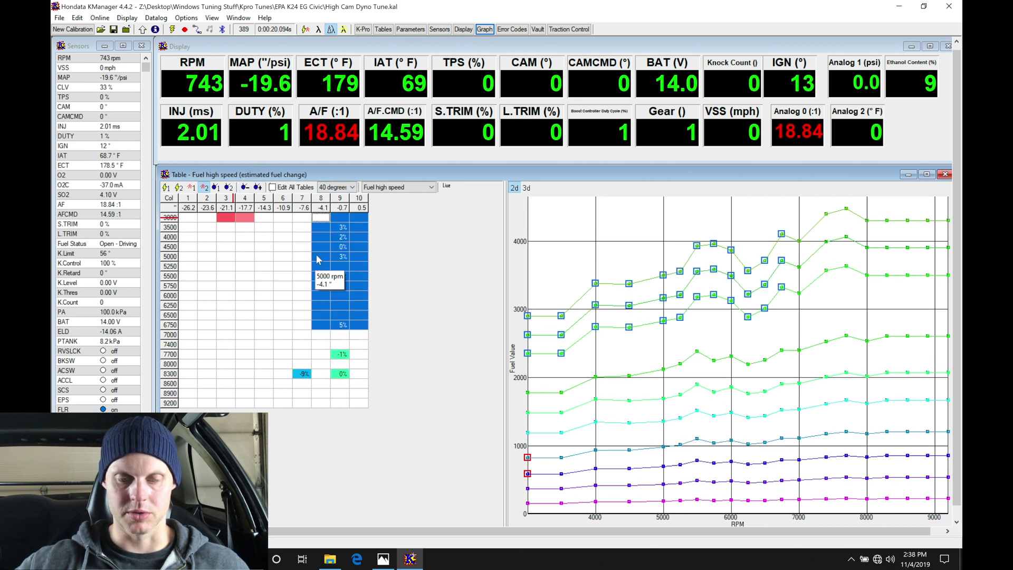
left_click(258, 188)
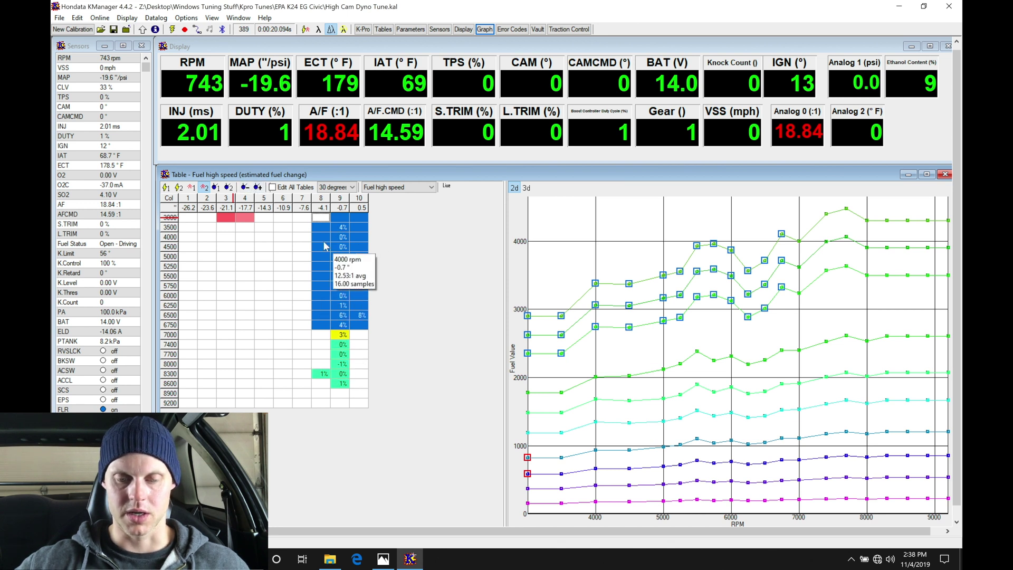
left_click_drag(329, 335, 364, 214)
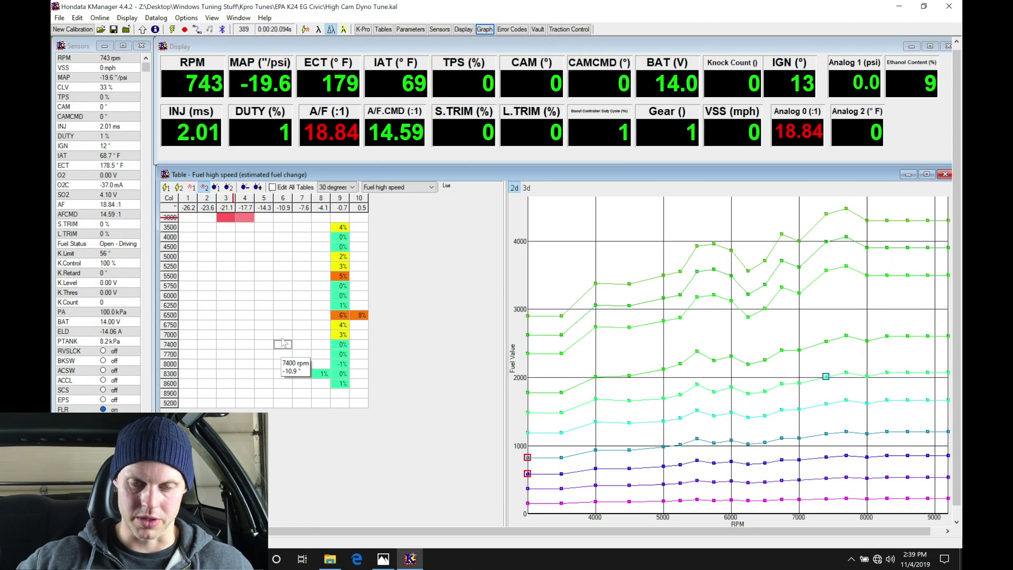
Step: Raise 3000–3500 rpm by 4%, 5000 by 2%, 5250 by 3%, and 5500 by 5%
left_click_drag(190, 218, 363, 230)
type("4")
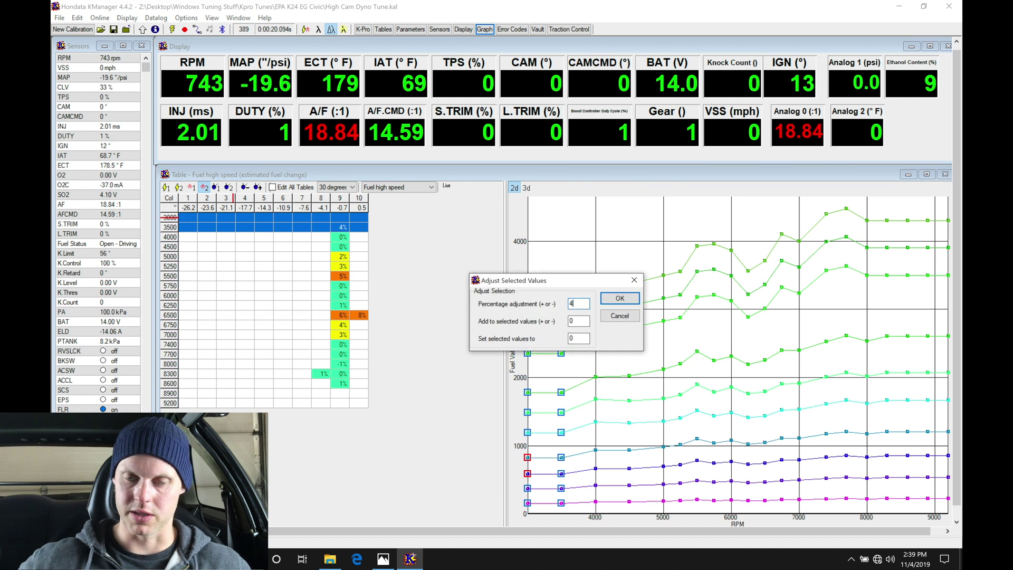
key("Return")
left_click_drag(188, 257, 364, 256)
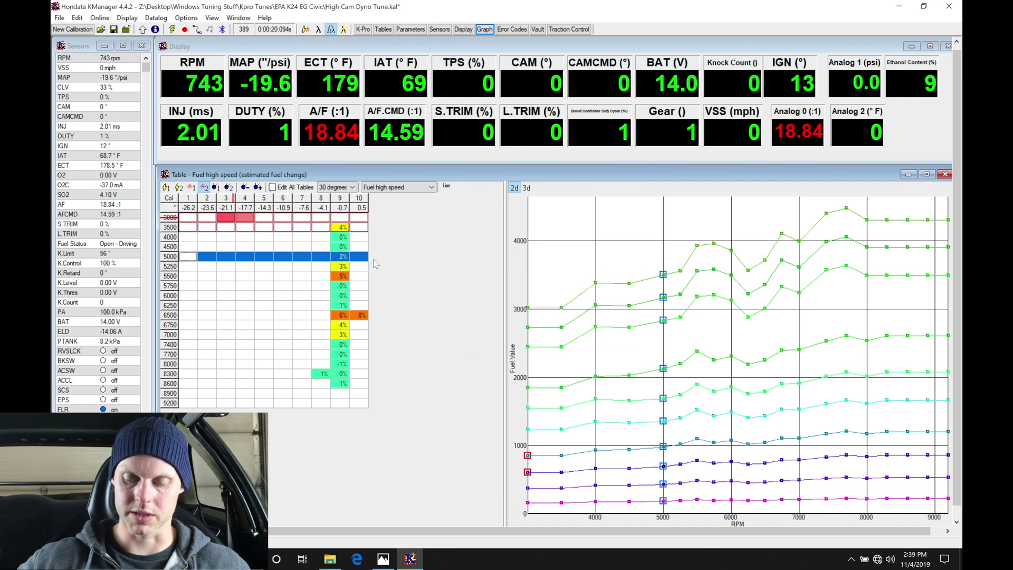
type("2")
key("Return")
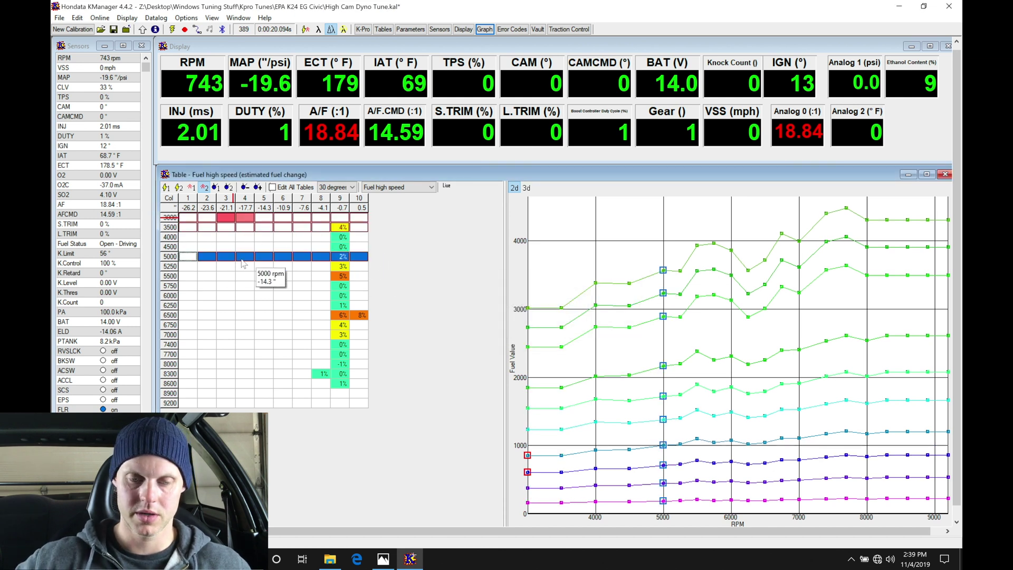
left_click_drag(187, 265, 364, 266)
type("3")
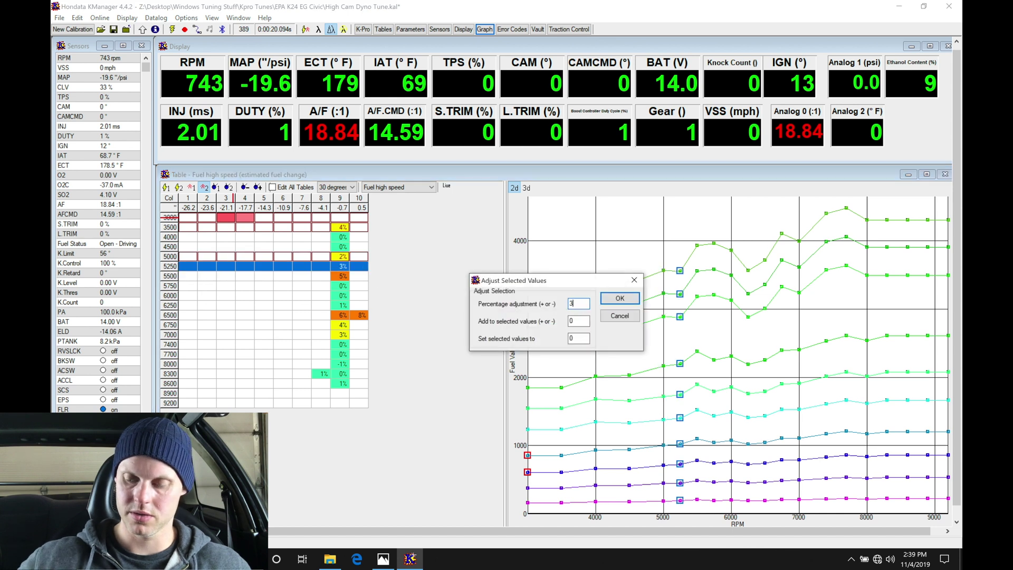
key("Return")
left_click_drag(188, 276, 381, 278)
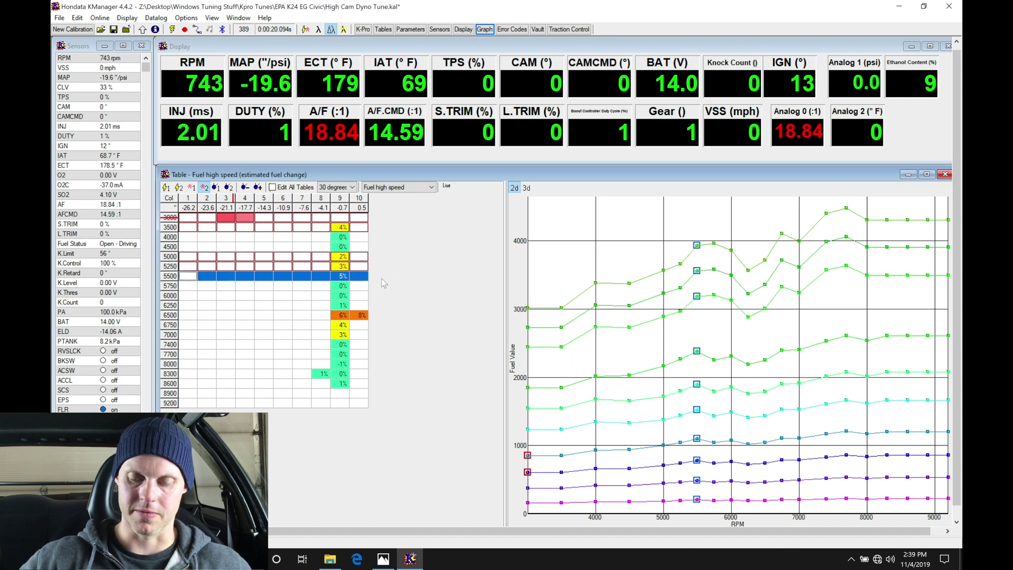
type("5")
key("Return")
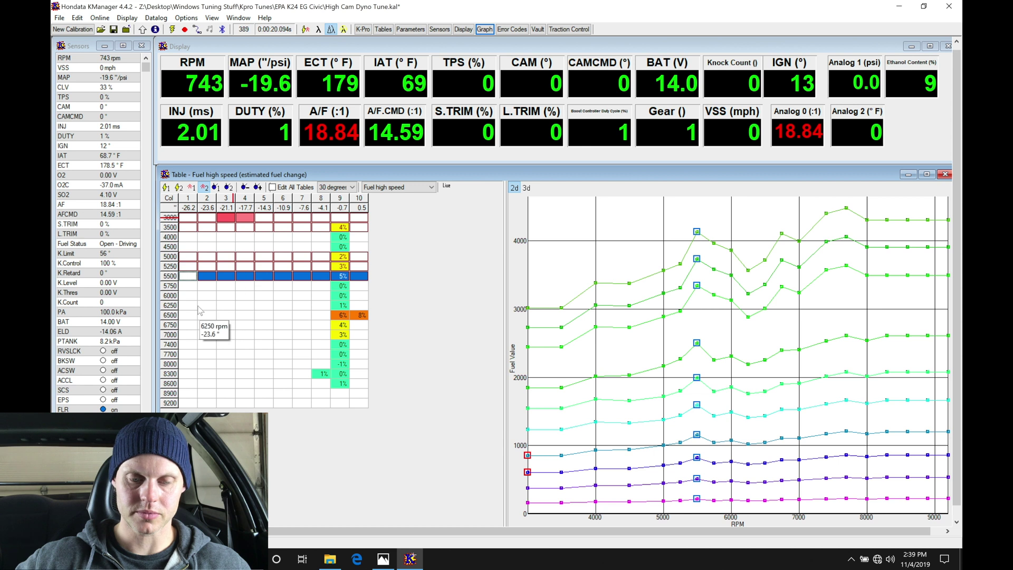
Step: Raise 6250 rpm by 1%, 6500 by 6%, 6750–7000 by 3%, and 8600–9200 by 1%
left_click_drag(188, 305, 362, 310)
type("1")
key("Return")
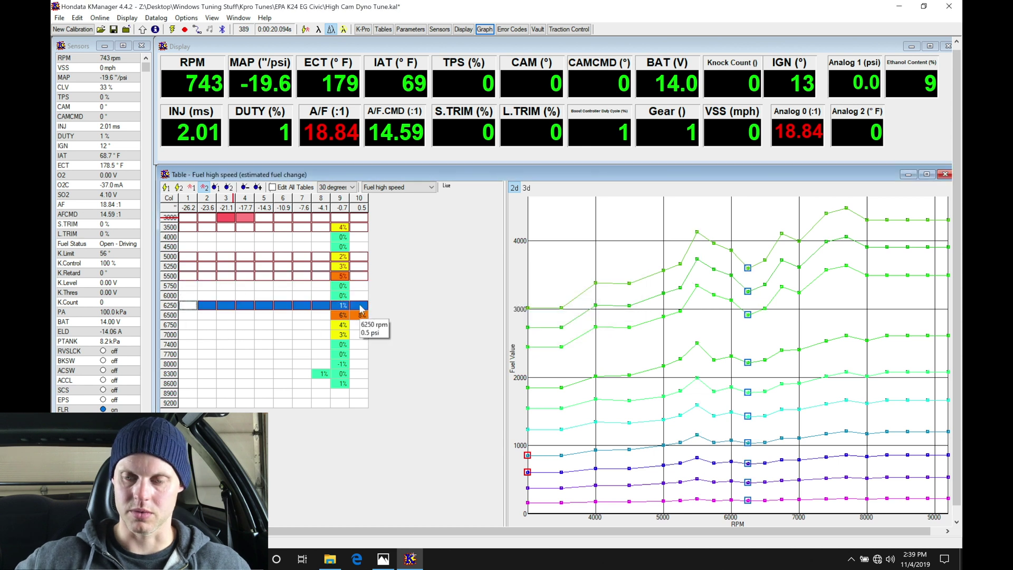
left_click_drag(190, 314, 407, 315)
key("percent")
type("6")
key("Return")
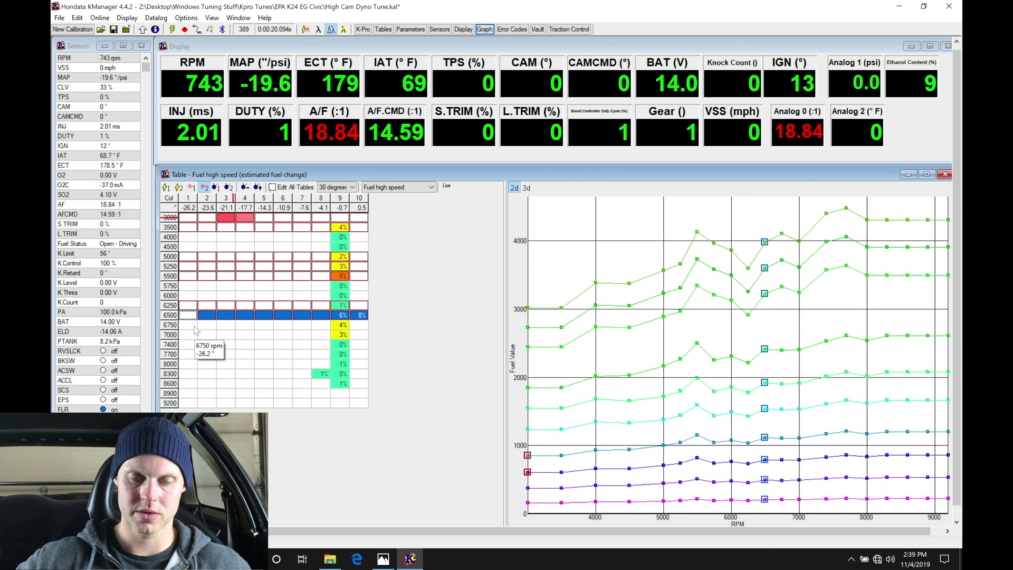
left_click_drag(195, 327, 387, 335)
key("percent")
type("3")
key("Return")
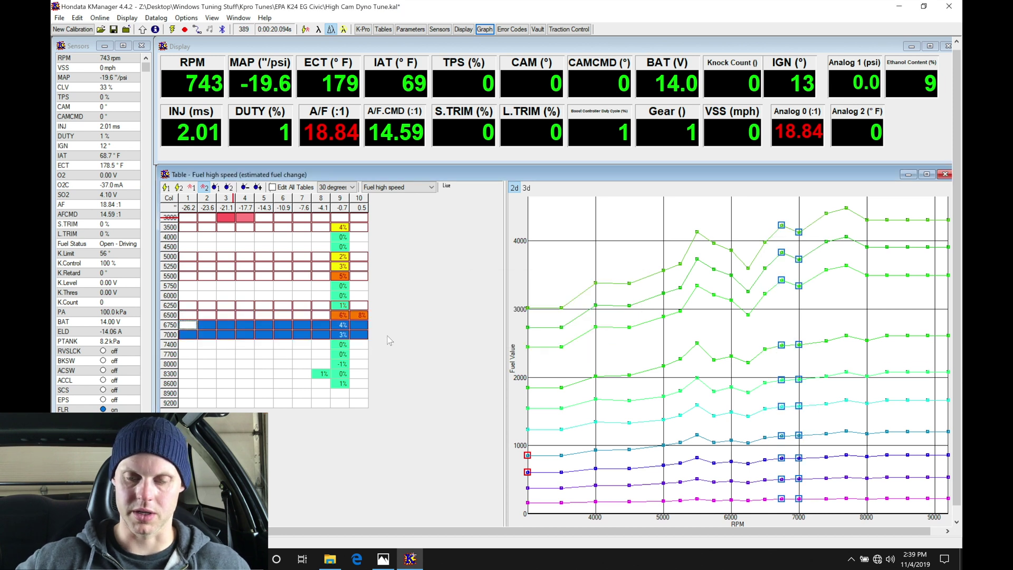
left_click_drag(188, 384, 353, 405)
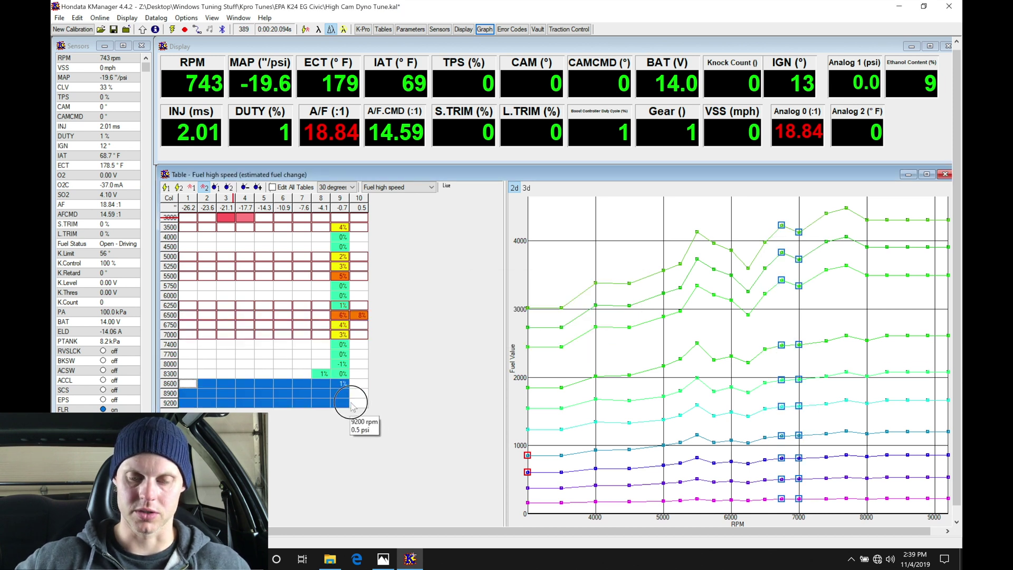
key("percent")
type("1")
key("Return")
left_click(299, 345)
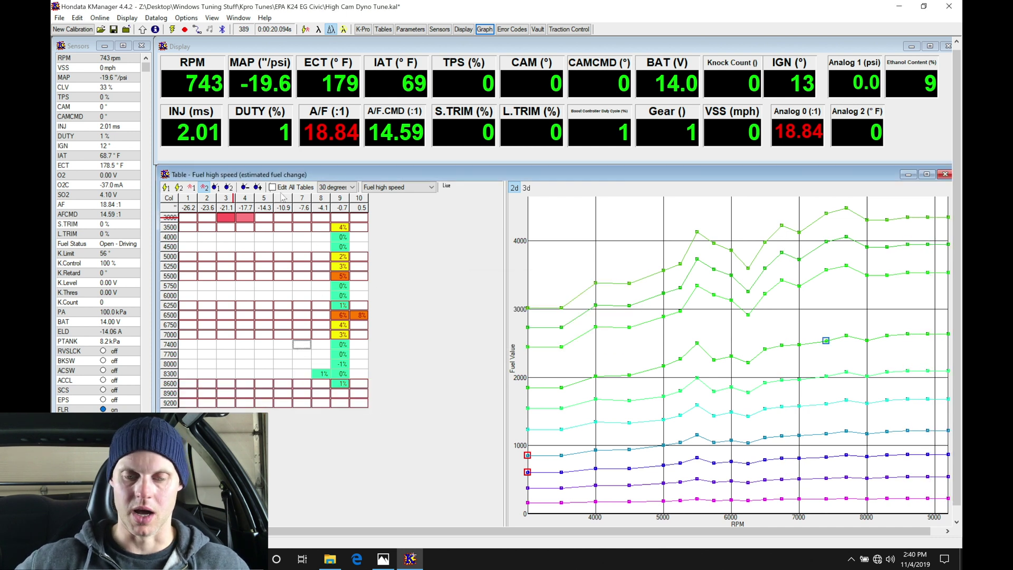
Step: Save the tune, then increase the 40° table's 3000–4000 rpm rows
left_click(114, 29)
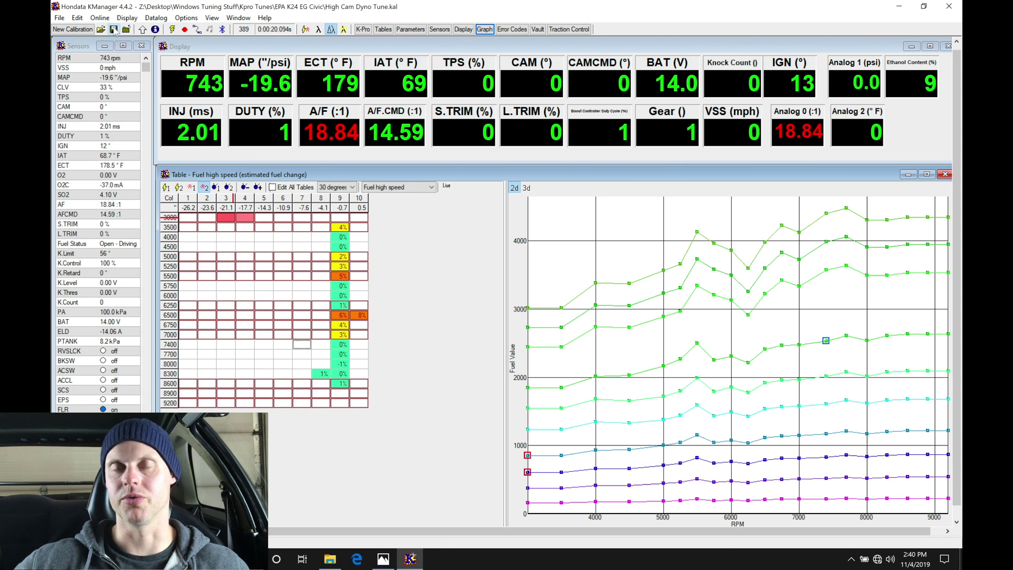
left_click(257, 186)
left_click_drag(318, 225, 364, 245)
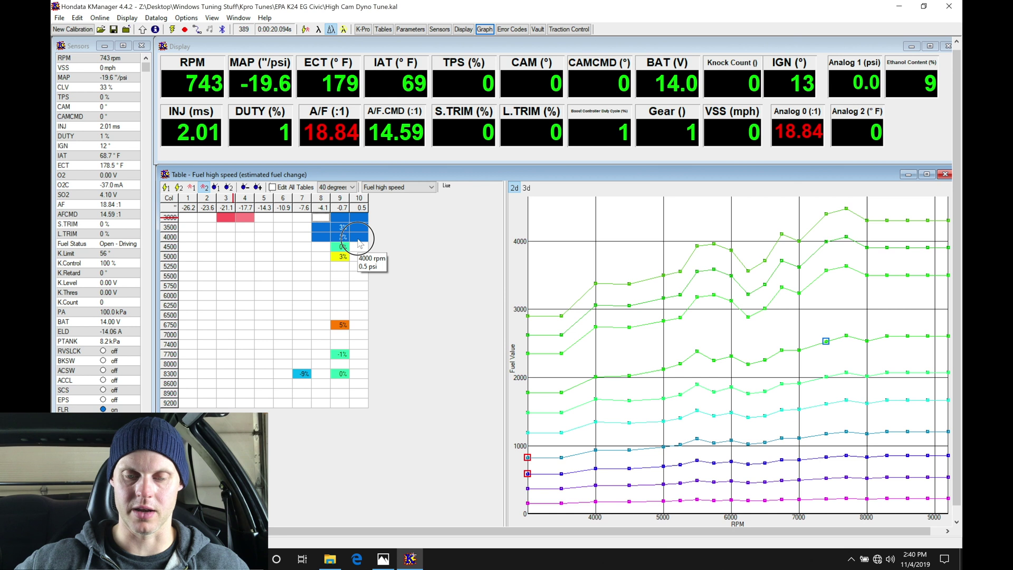
left_click_drag(187, 217, 369, 240)
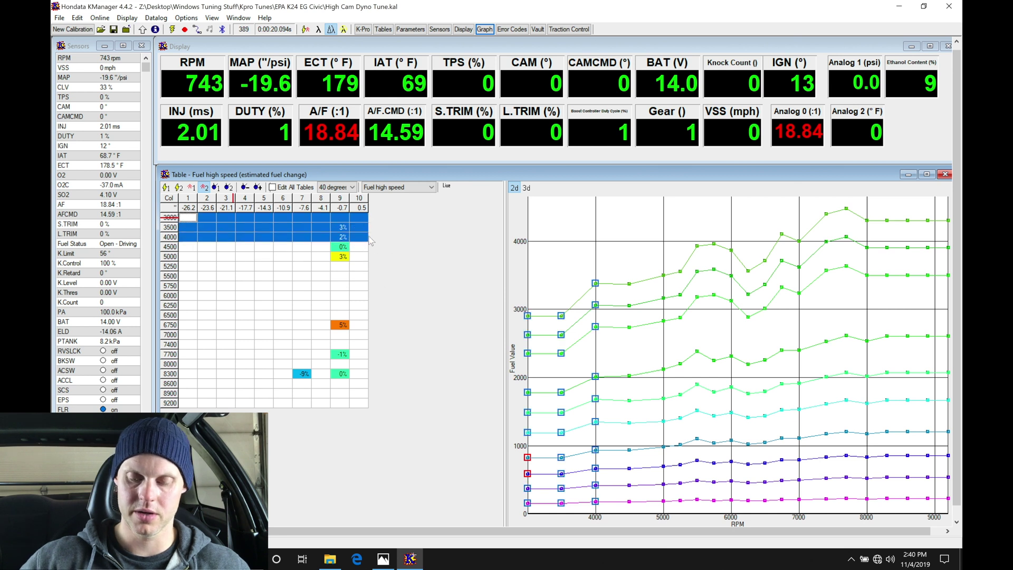
key("a")
key("Return")
Step: Raise the 40° table's 4500–6750 rpm rows by 3%
left_click_drag(195, 250, 360, 327)
key("a")
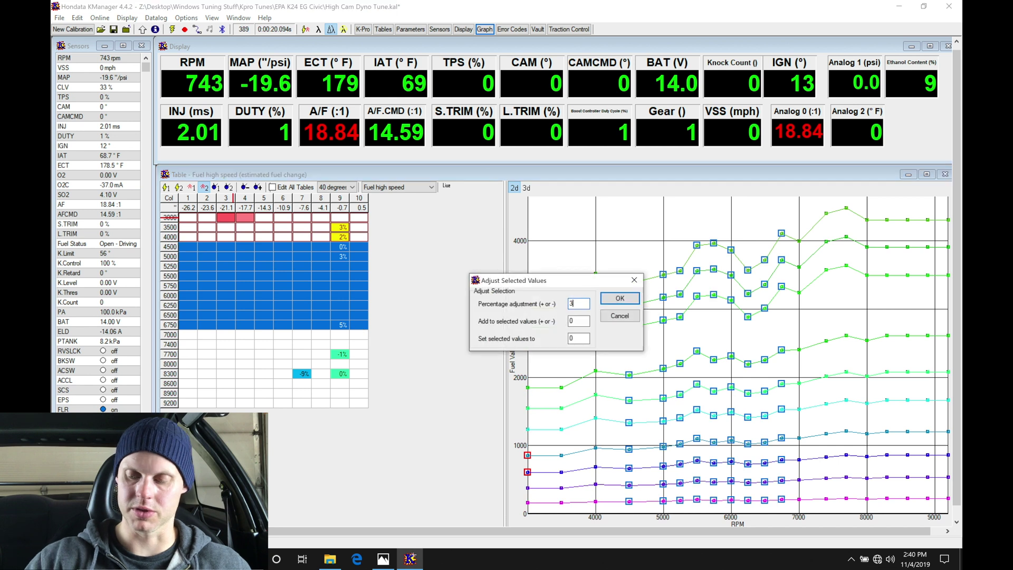
key("Return")
left_click(287, 321)
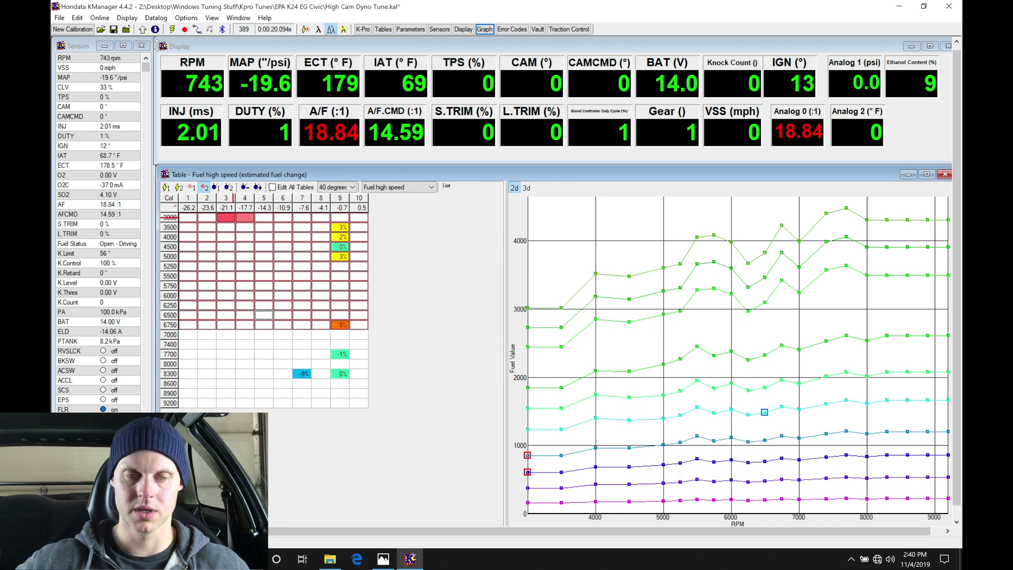
left_click(240, 315)
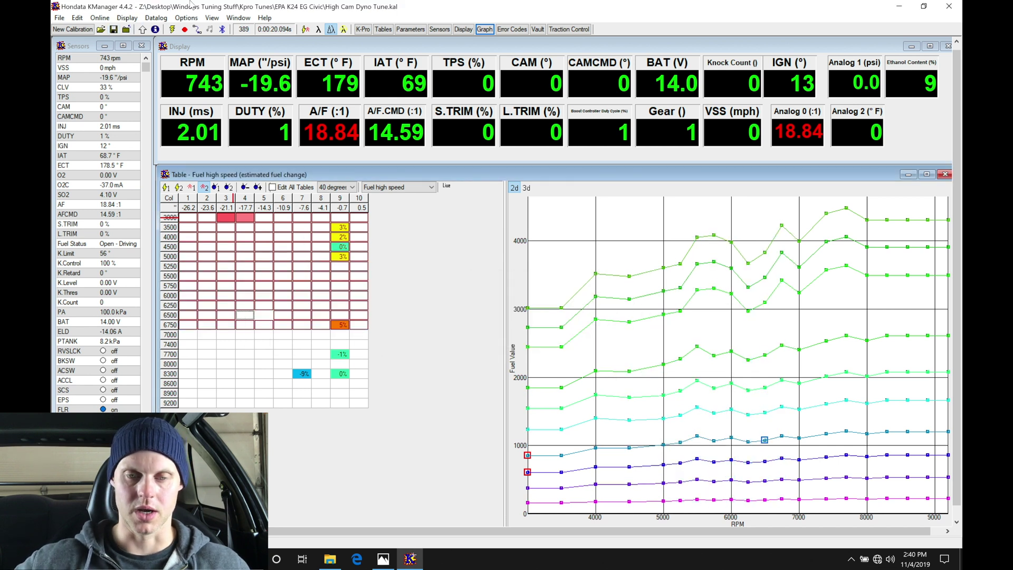
Step: Display the high-speed cam angle table, showing 35 in every cell from 3000–9200 rpm
left_click(228, 186)
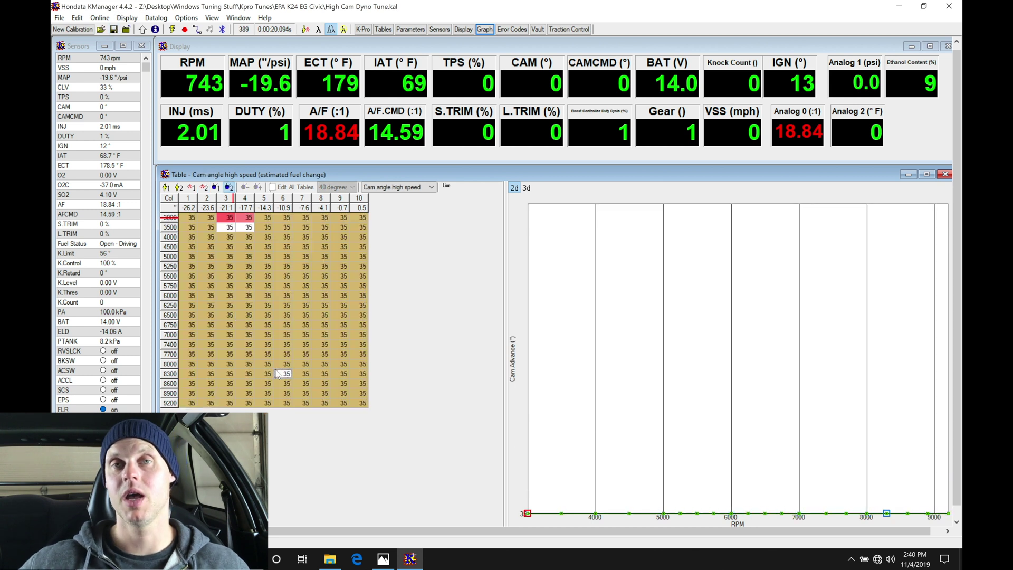